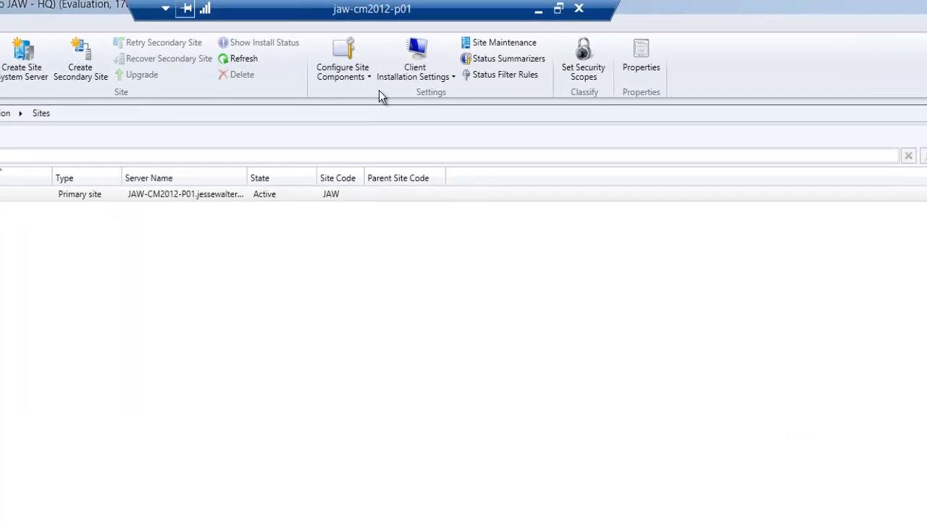
left_click(367, 212)
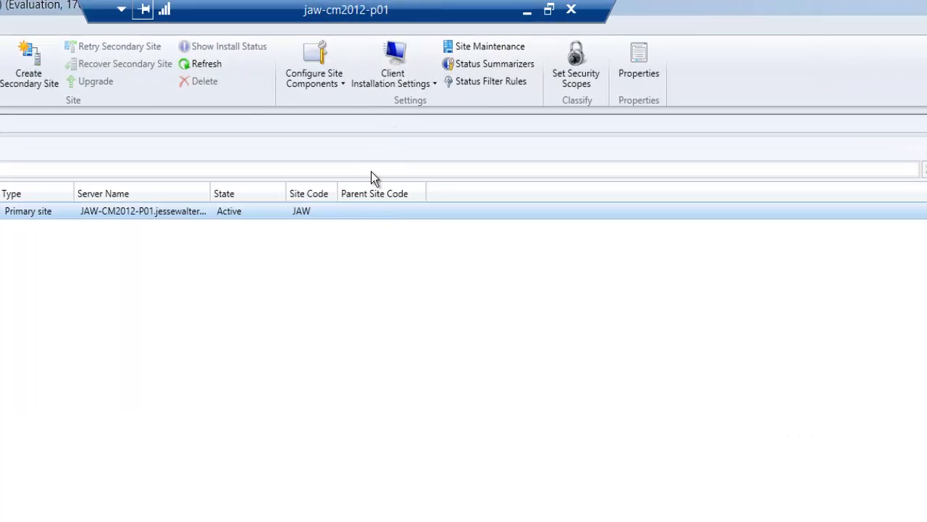
left_click(403, 83)
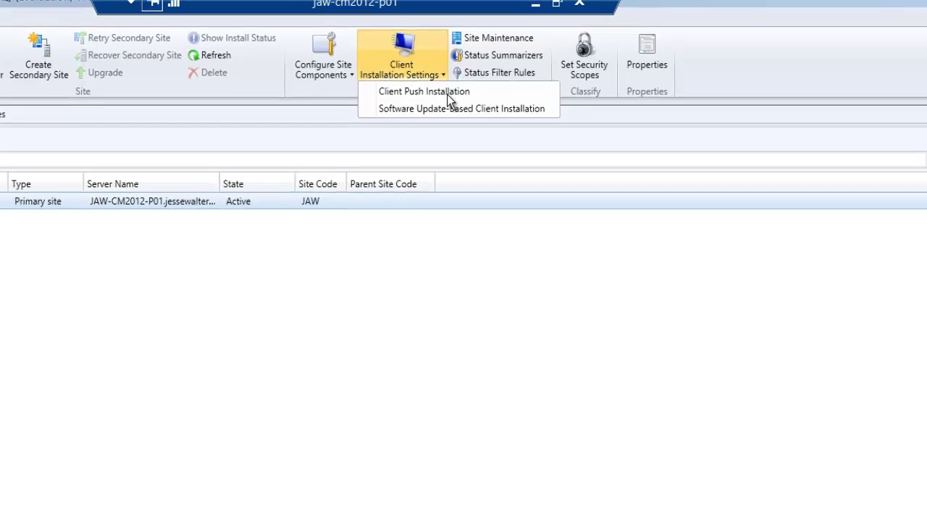
left_click(426, 97)
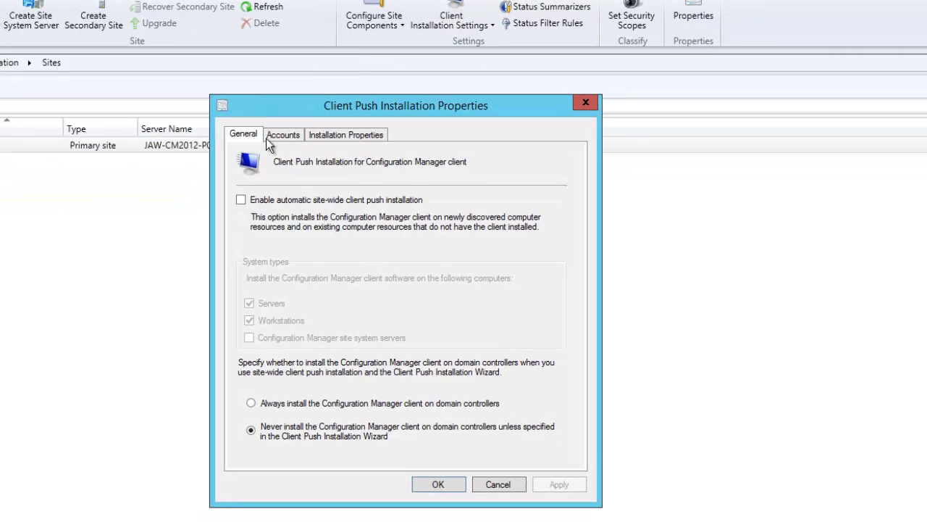
left_click(278, 137)
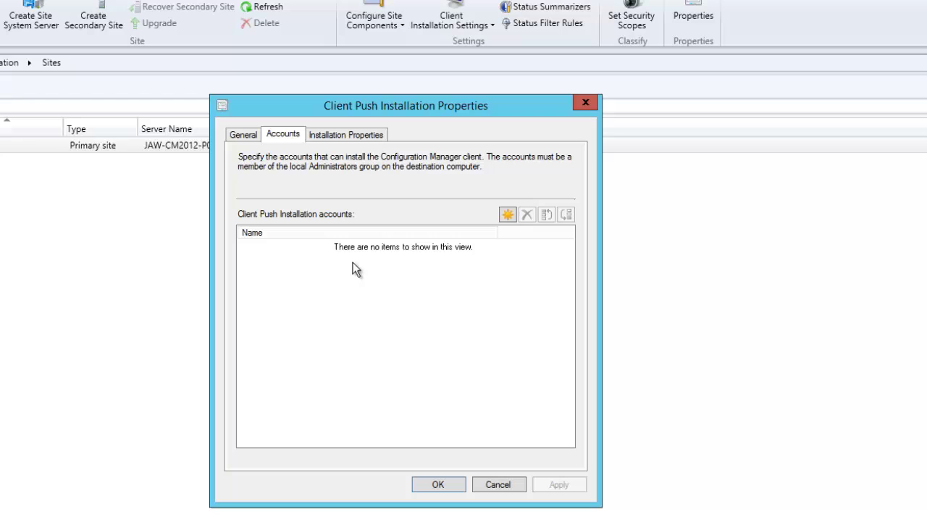
left_click(230, 136)
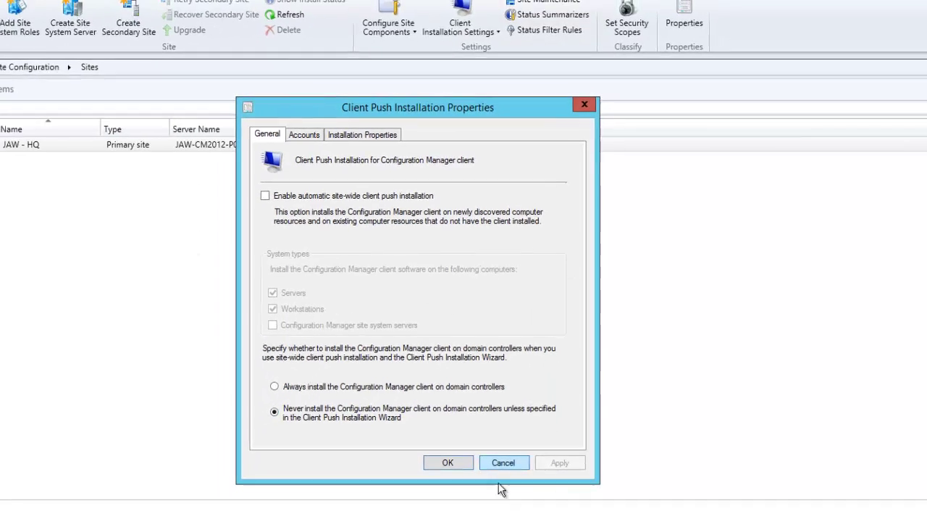
left_click(448, 462)
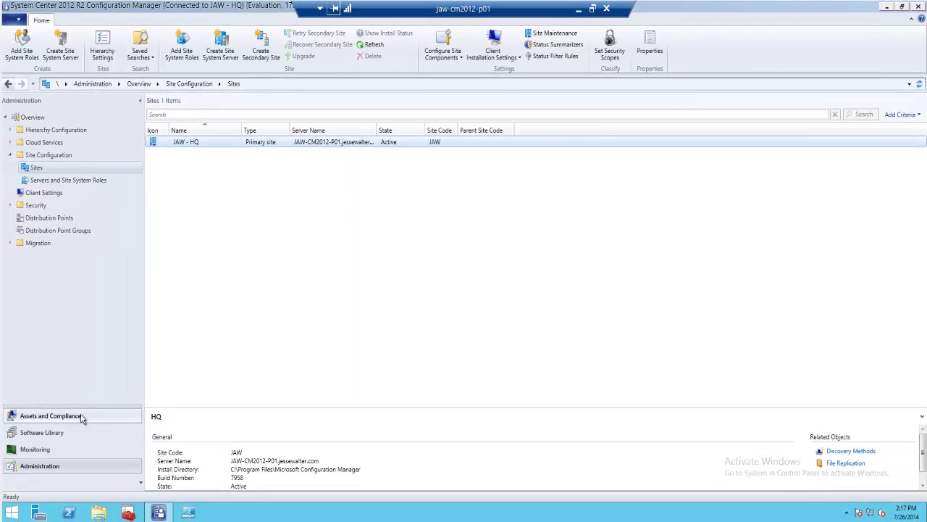
Step: Push the Configuration Manager client to device JAW-OM2012-MS01, installing from the specified site JAW-HQ
left_click(81, 417)
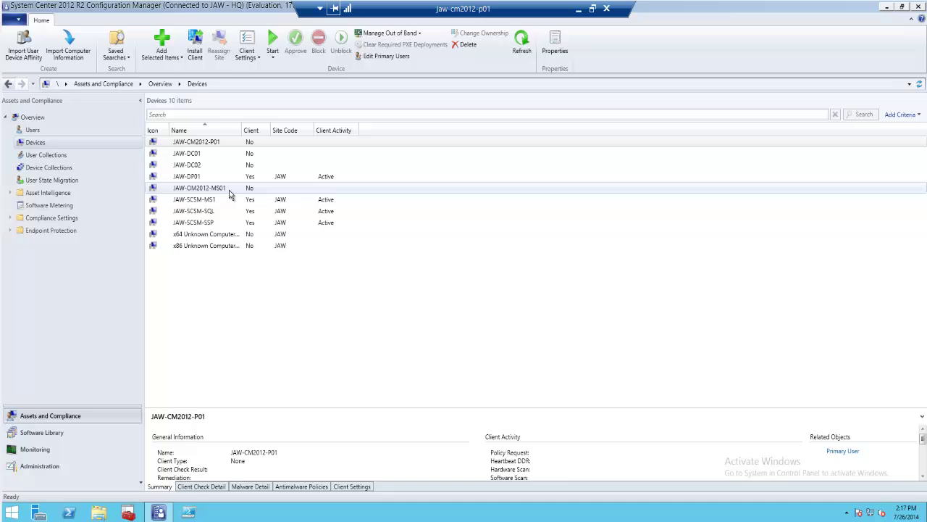
left_click(217, 189)
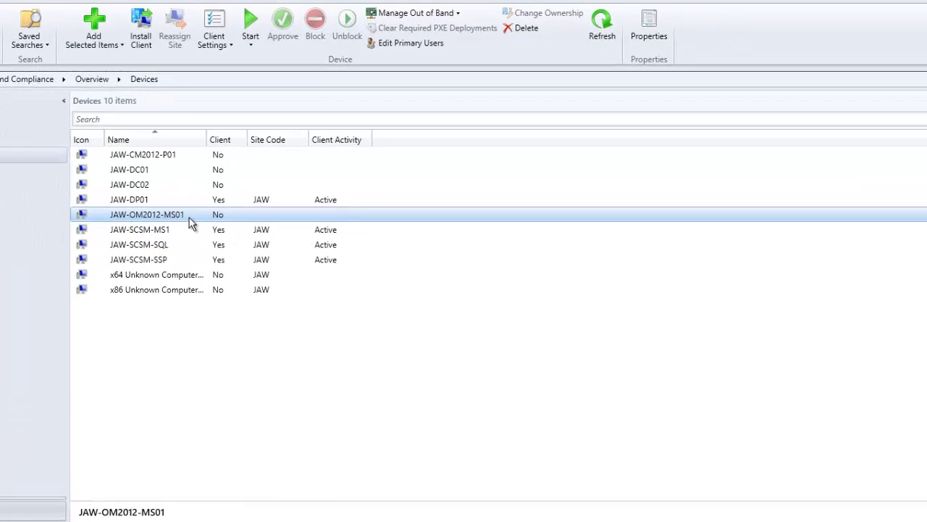
right_click(221, 199)
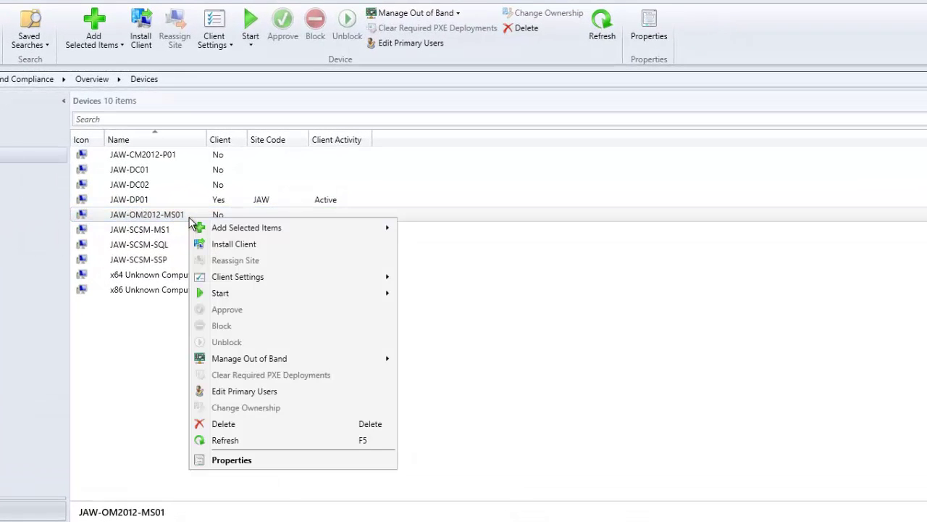
left_click(242, 249)
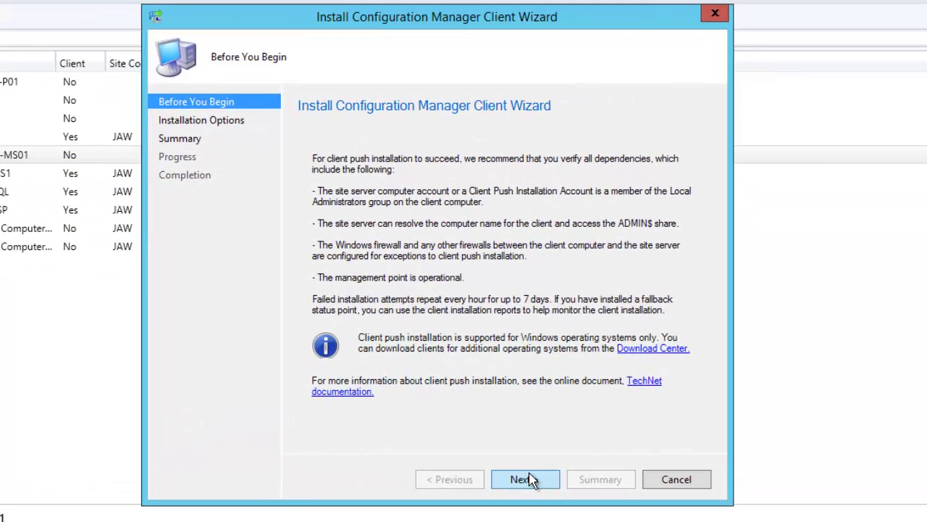
left_click(532, 481)
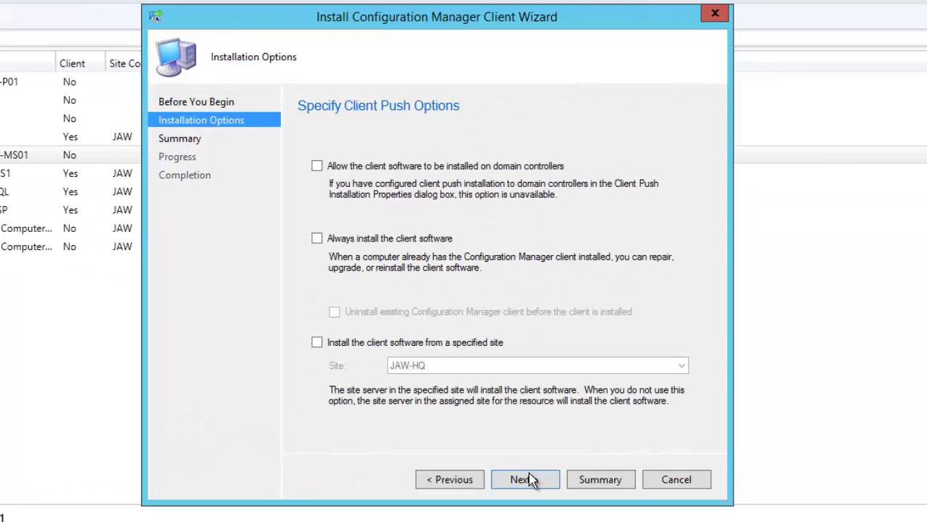
left_click(327, 347)
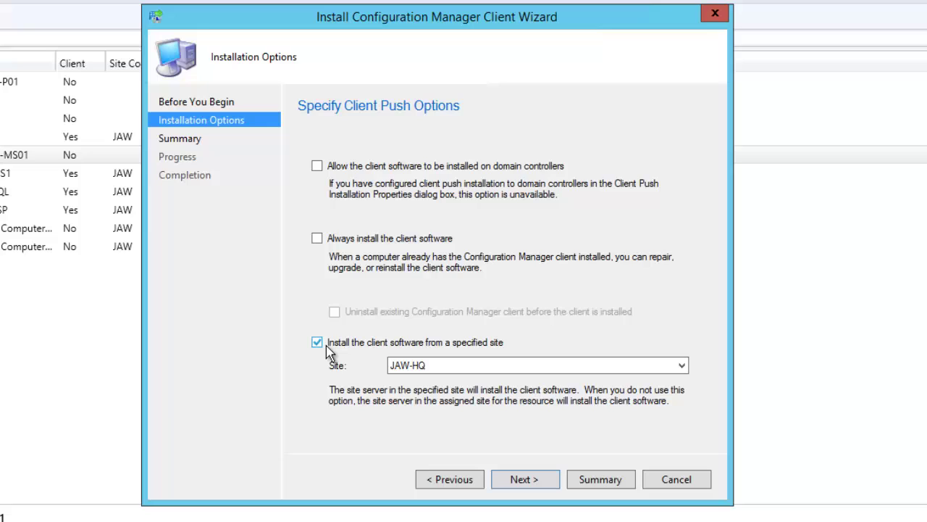
left_click(527, 484)
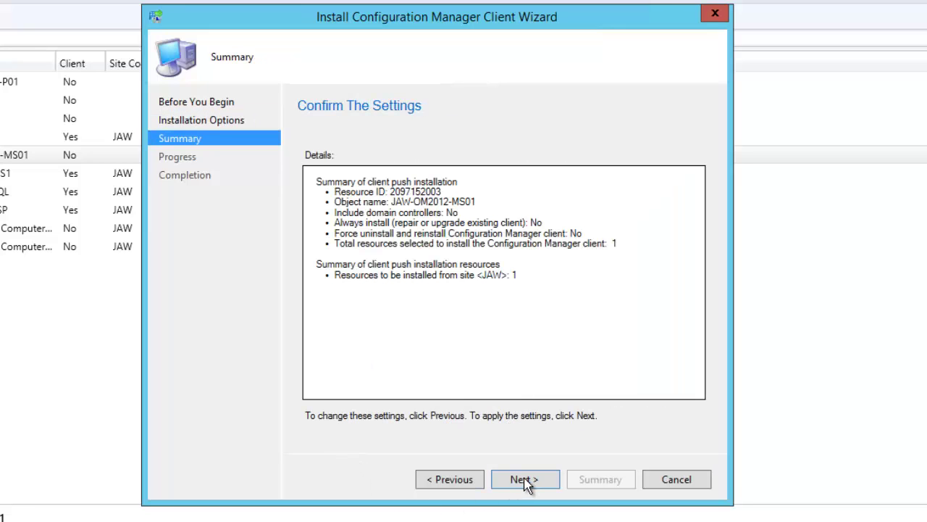
left_click(524, 480)
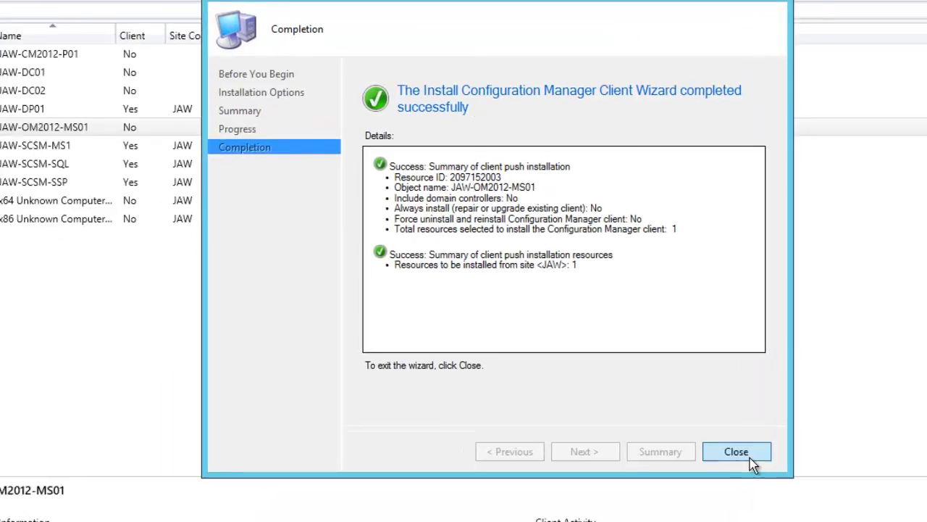
Step: Close the finished wizard and browse to C:\Program Files\Microsoft Configuration Manager\Logs
left_click(690, 486)
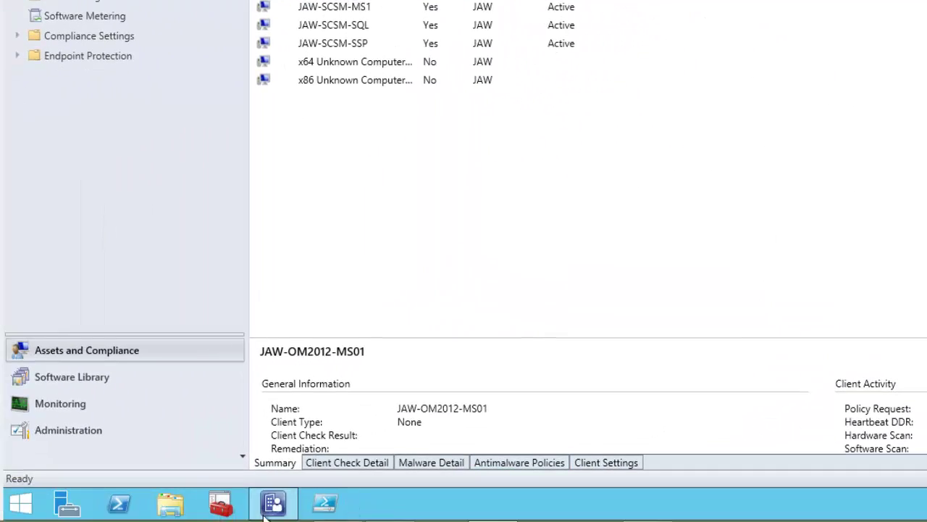
left_click(183, 507)
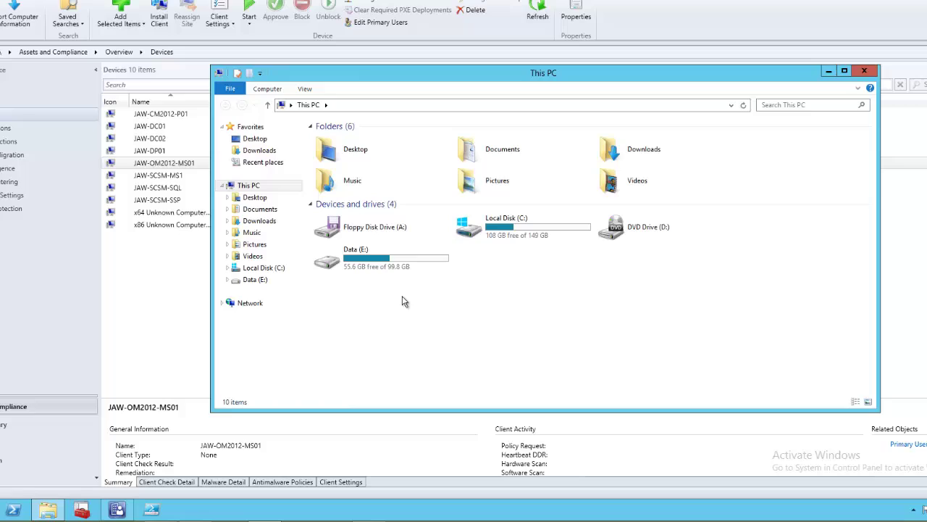
double_click(507, 230)
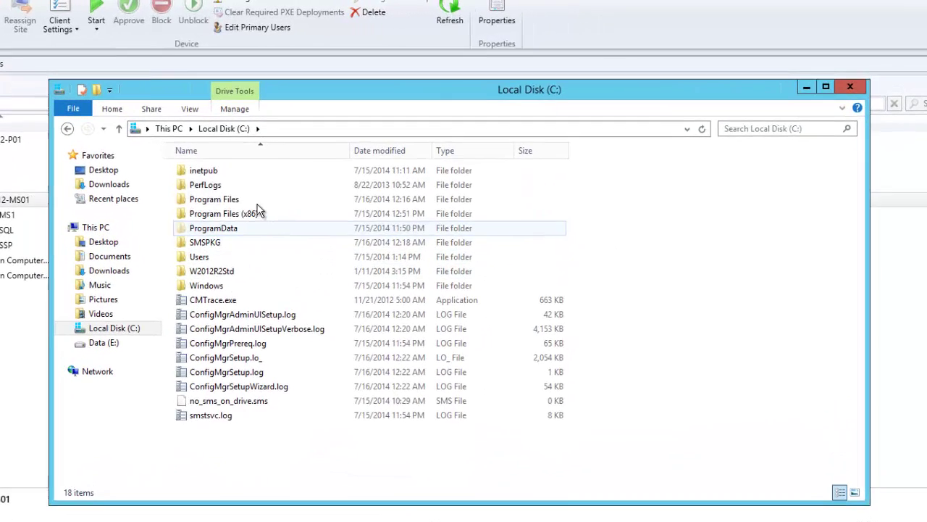
double_click(236, 202)
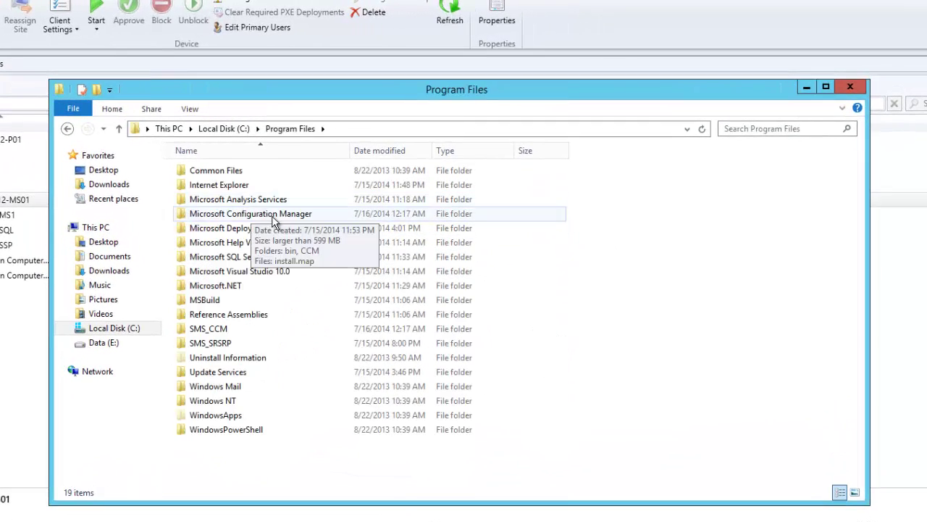
double_click(259, 216)
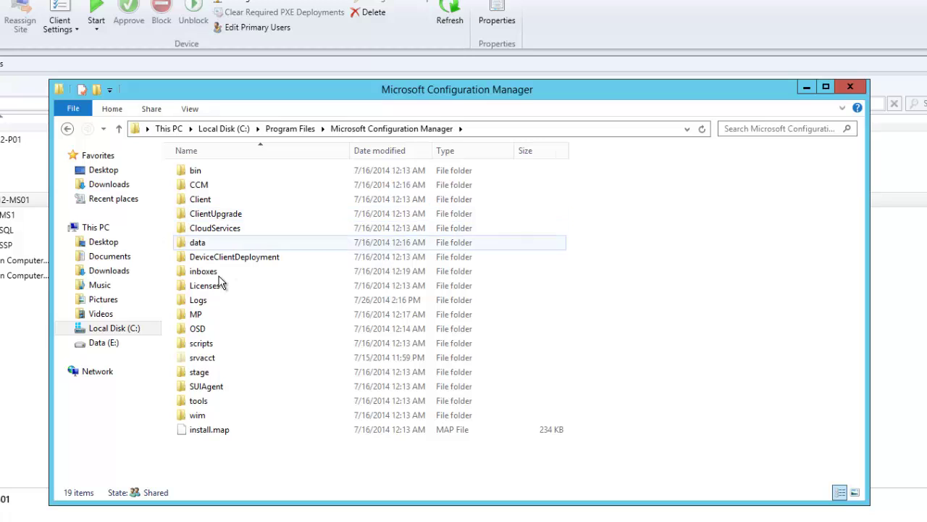
double_click(201, 300)
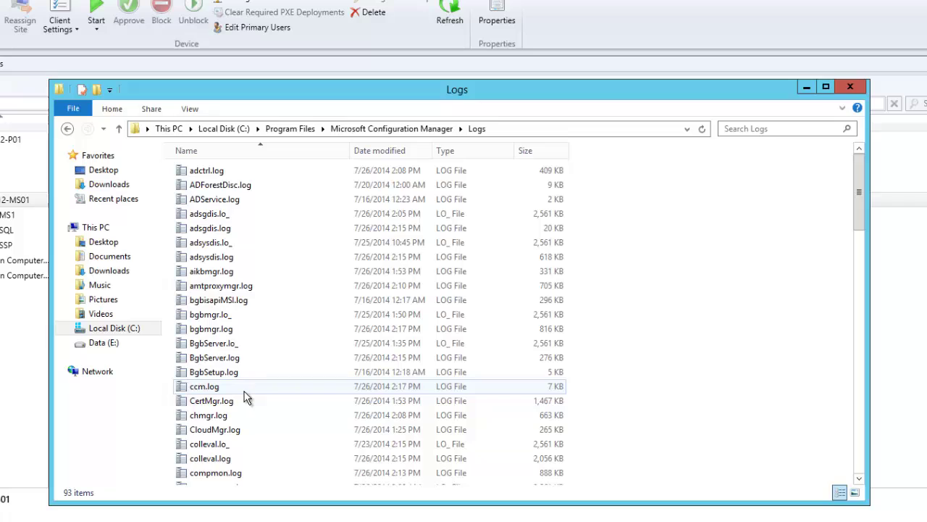
Step: Open ccm.log maximized in CMTrace and inspect the JAW-OM2012-MS01 request stored in the Retry queue
mouse_move(204, 386)
double_click(263, 390)
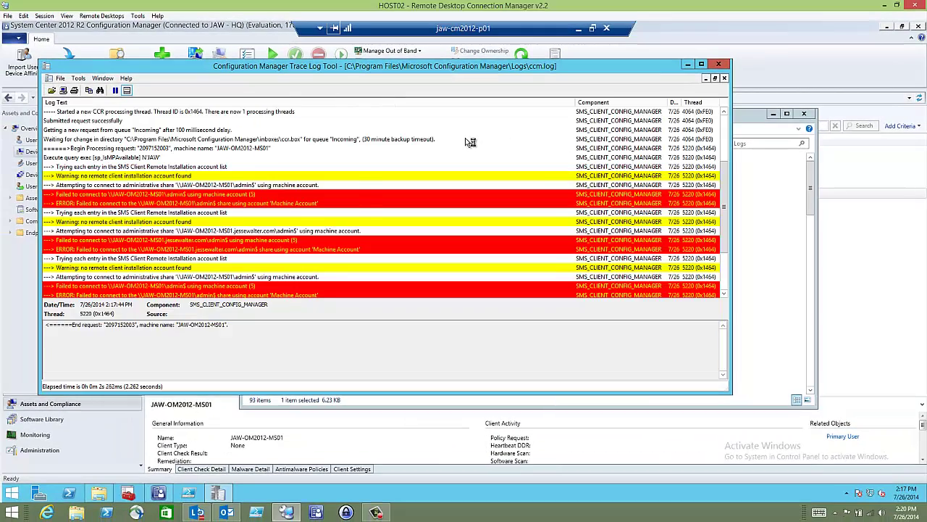
left_click(701, 65)
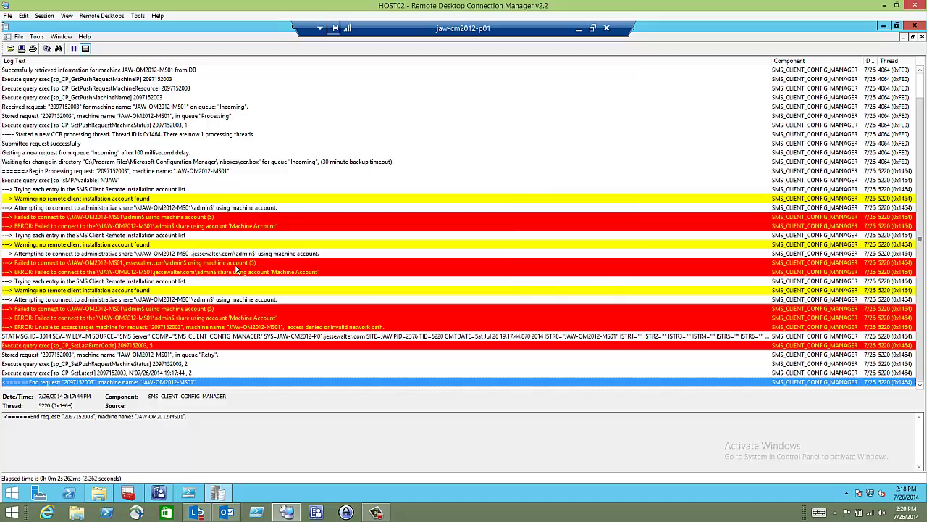
left_click(181, 355)
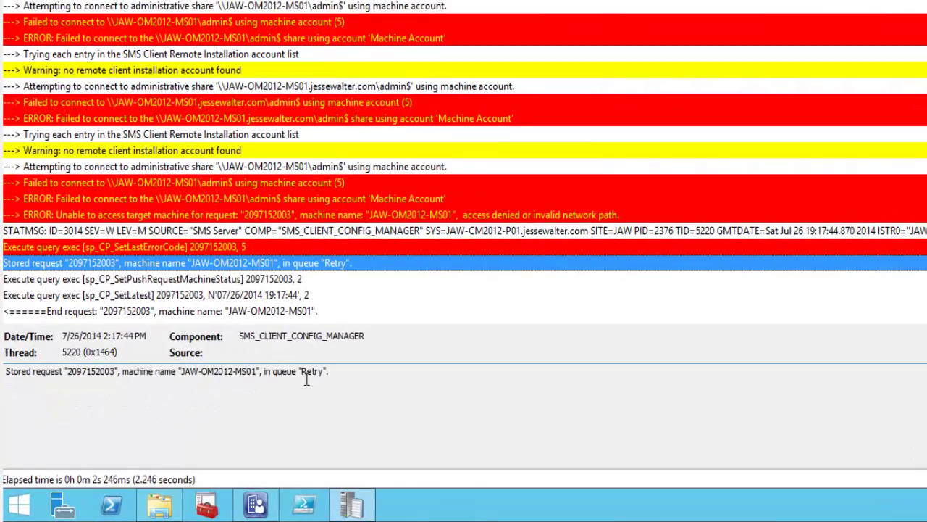
left_click_drag(302, 372, 319, 374)
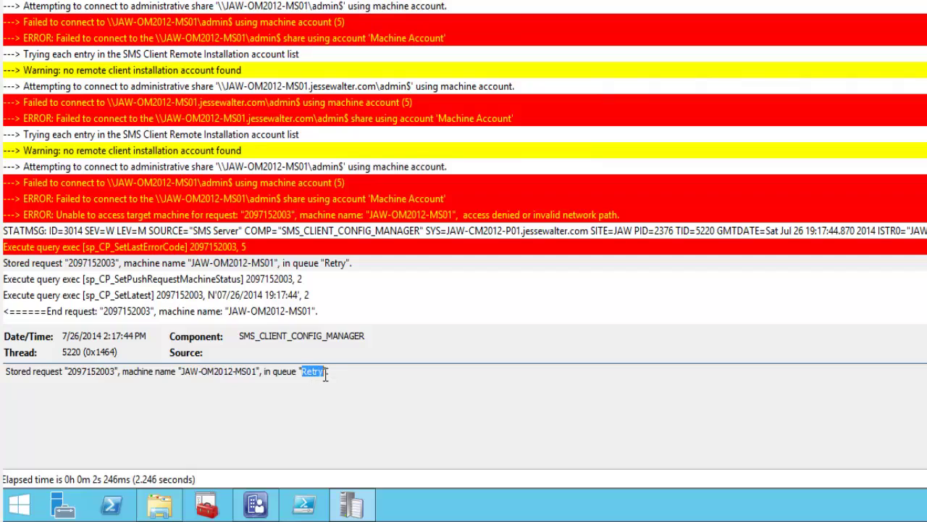
left_click(363, 378)
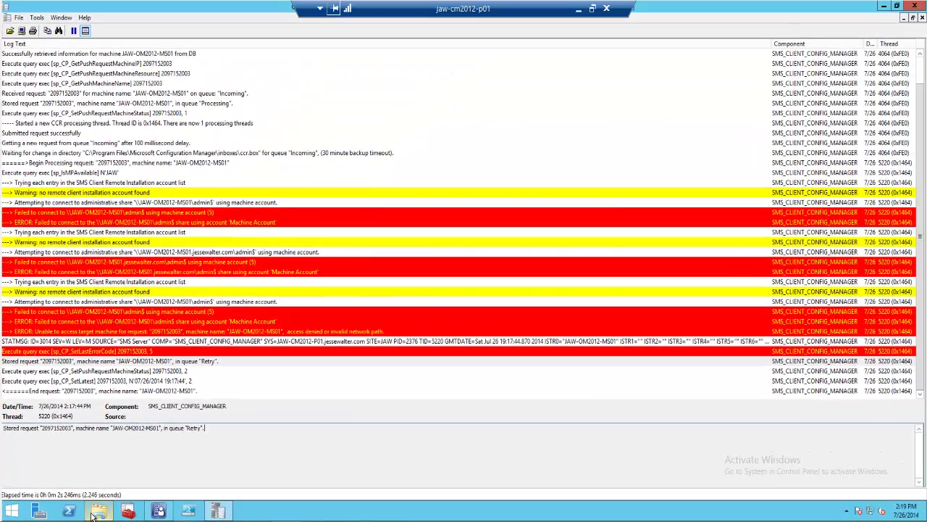
Step: Browse to inboxes\ccrretry.box and select the waiting 2097152003.ccr retry file
left_click(92, 516)
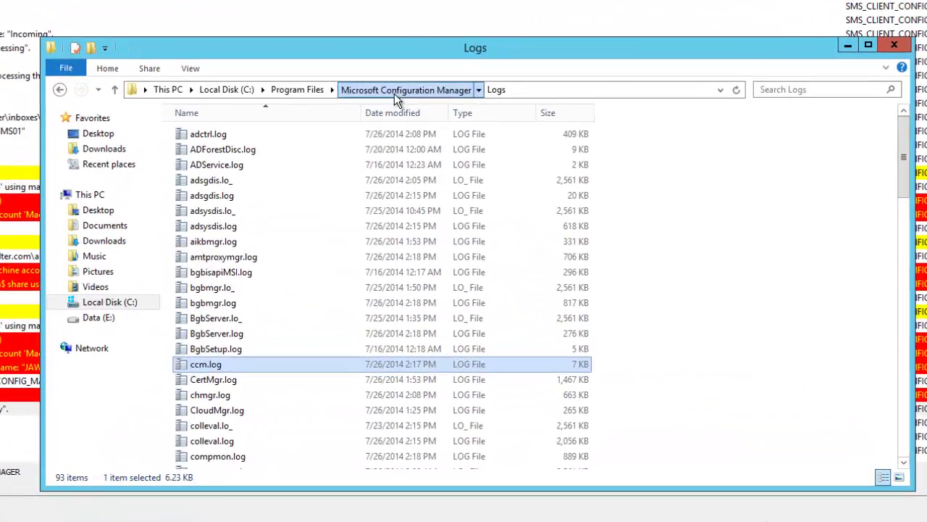
left_click(418, 106)
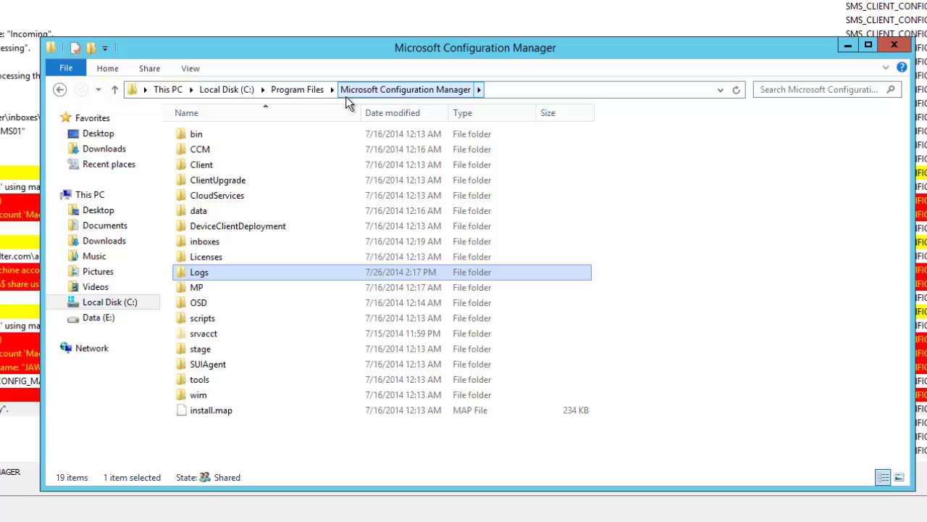
double_click(203, 244)
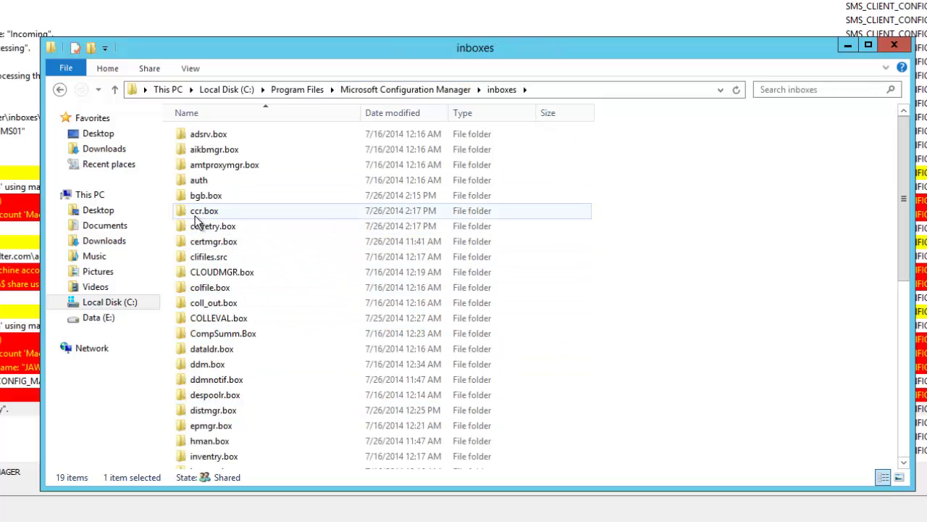
double_click(268, 228)
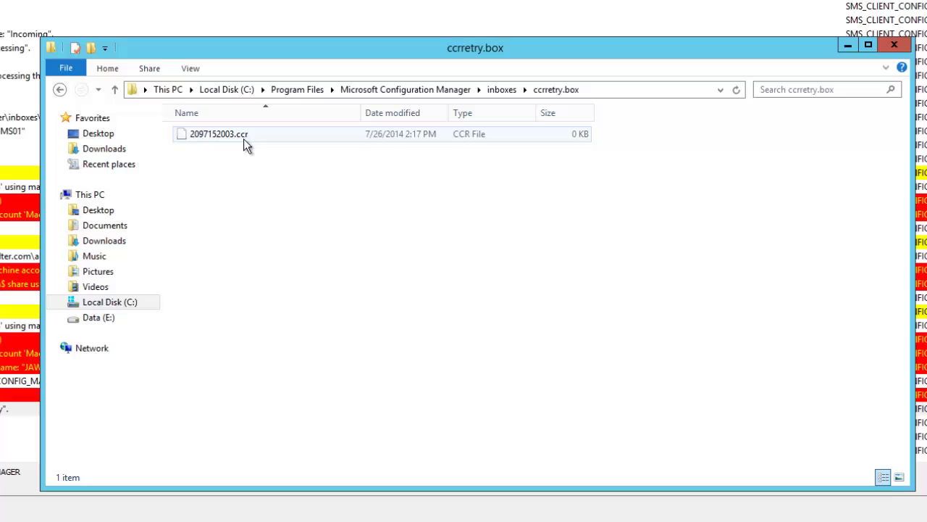
left_click(244, 145)
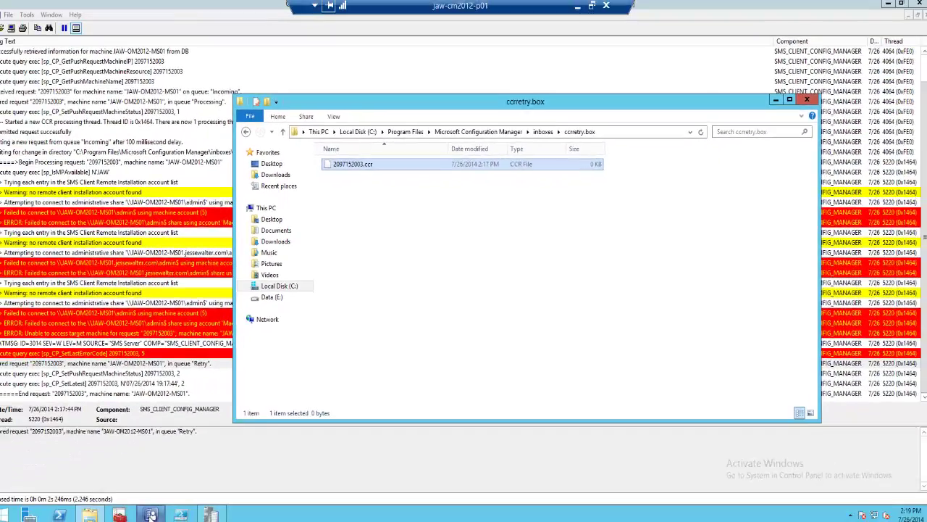
left_click(158, 511)
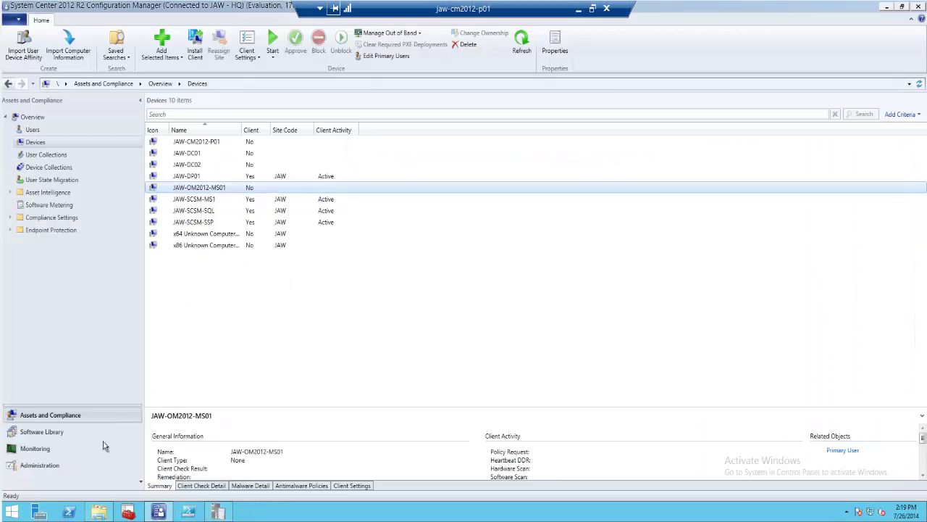
Step: Add existing account JW\SCCMNAA to the site's Client Push Installation accounts and save
left_click(44, 465)
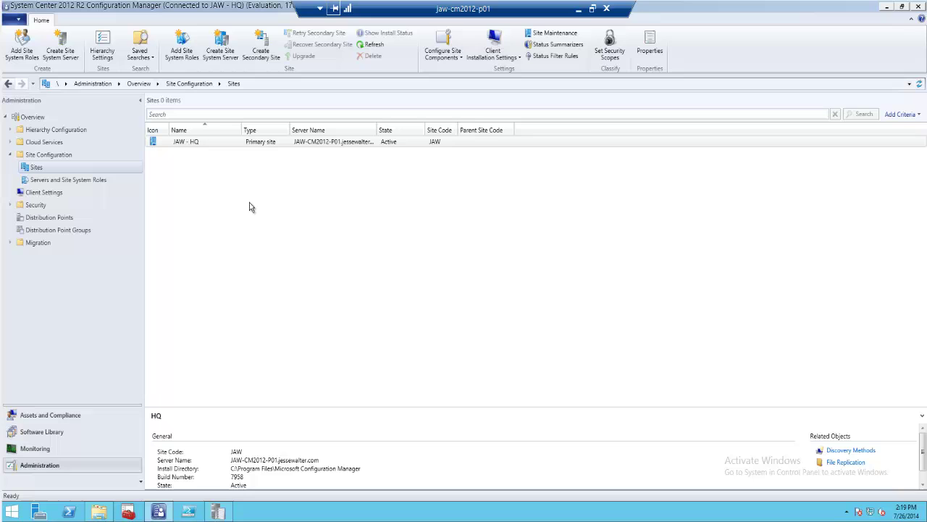
left_click(506, 58)
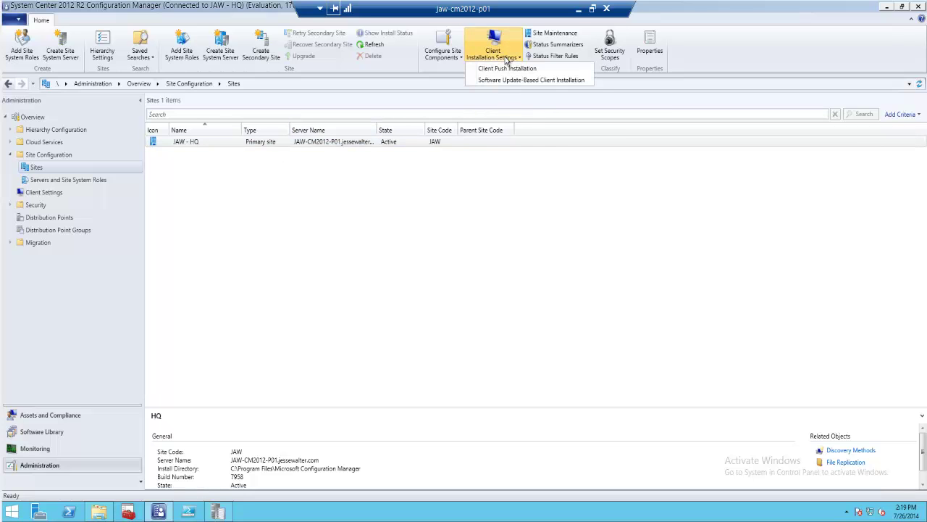
left_click(507, 68)
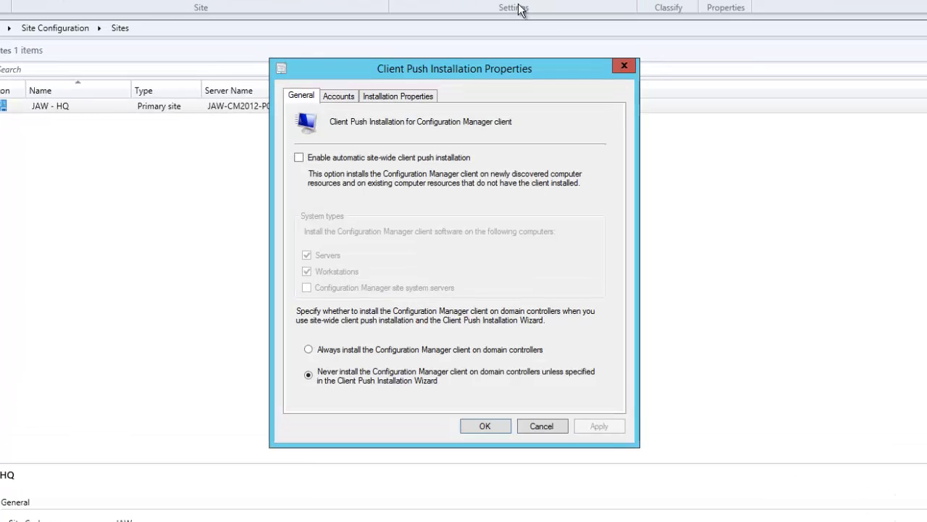
left_click(341, 95)
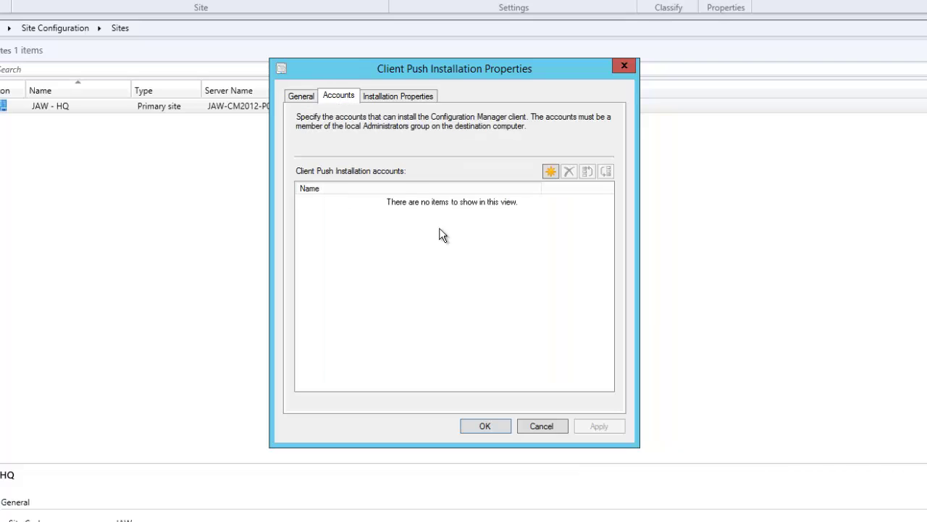
left_click(550, 171)
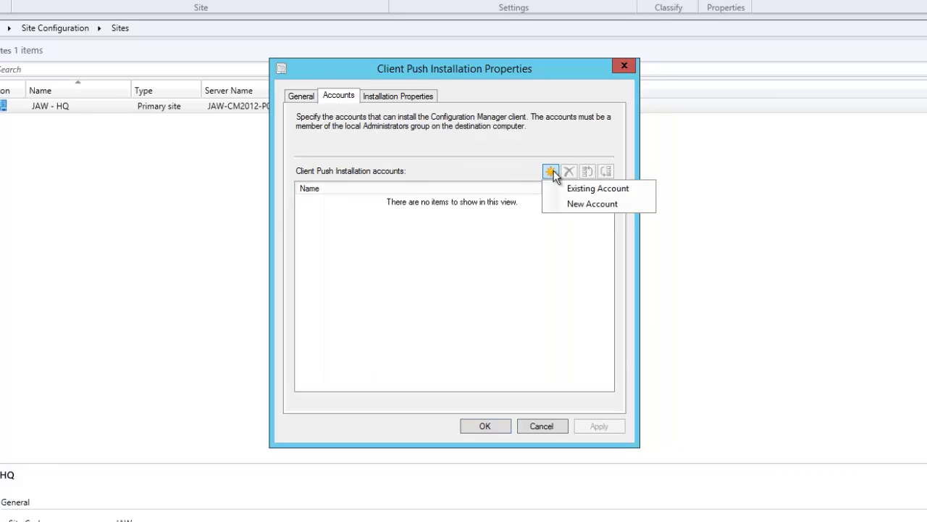
left_click(587, 187)
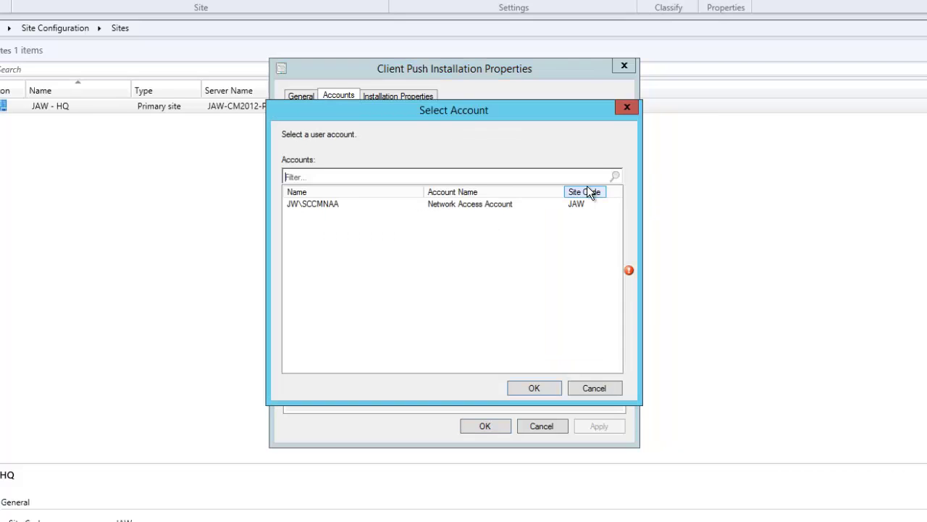
left_click(336, 207)
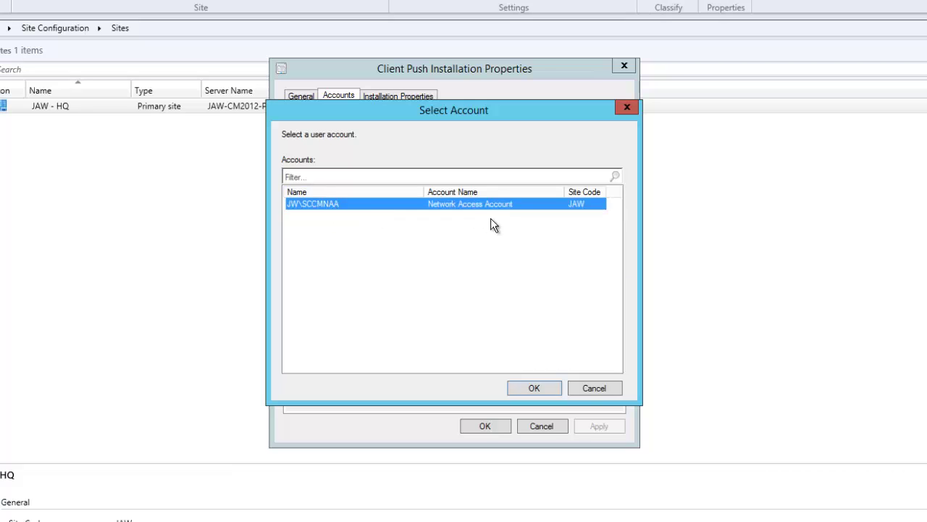
left_click(518, 388)
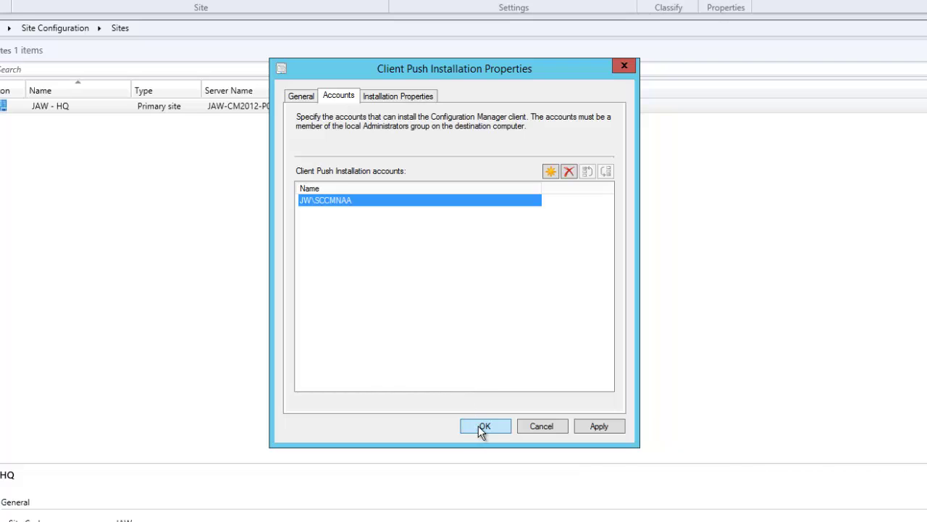
left_click(481, 427)
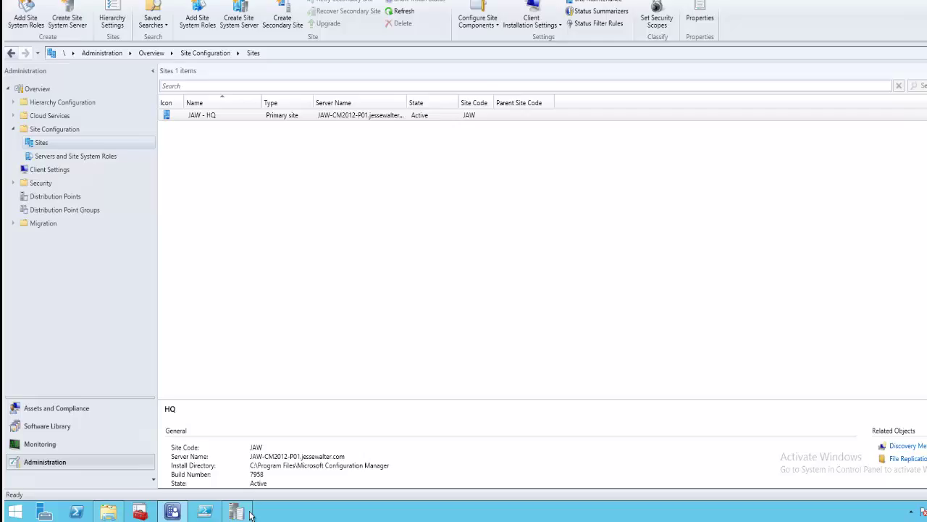
Step: Bring CMTrace back to review the access-denied push failures for JAW-OM2012-MS01
left_click(247, 512)
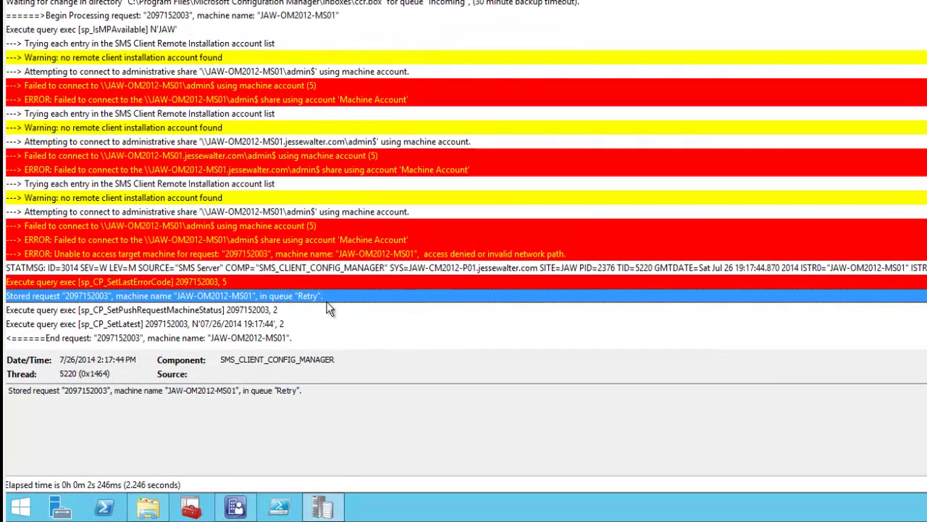
mouse_move(107, 512)
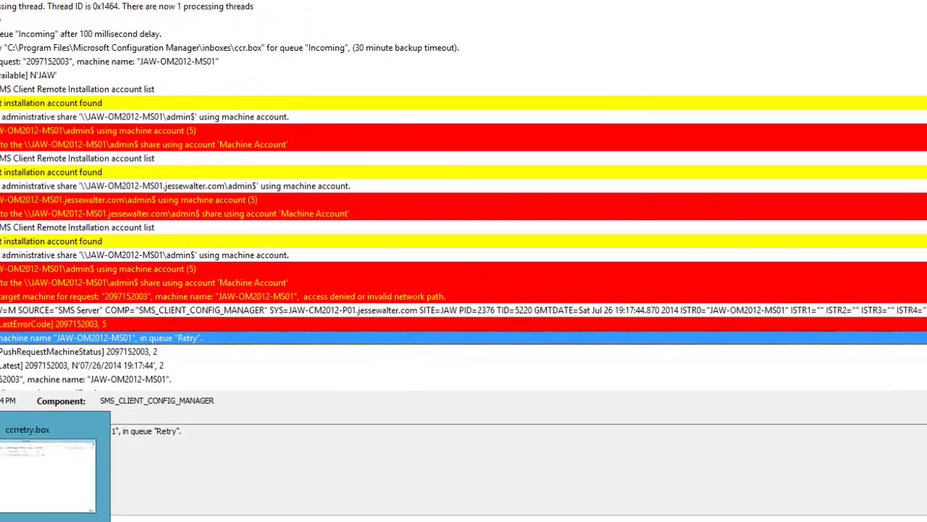
Step: Move 2097152003.ccr from ccrretry.box into the ccr.box inbox to retry the push
left_click(148, 513)
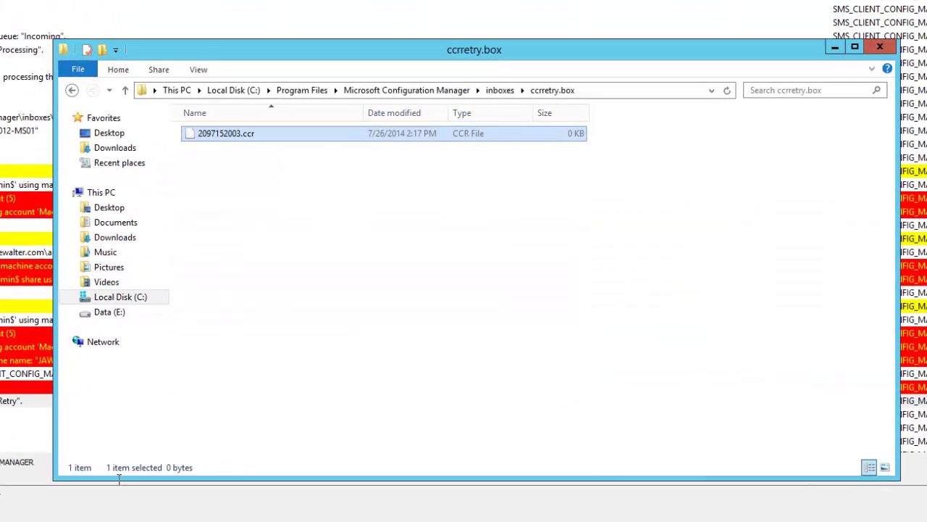
left_click(213, 135)
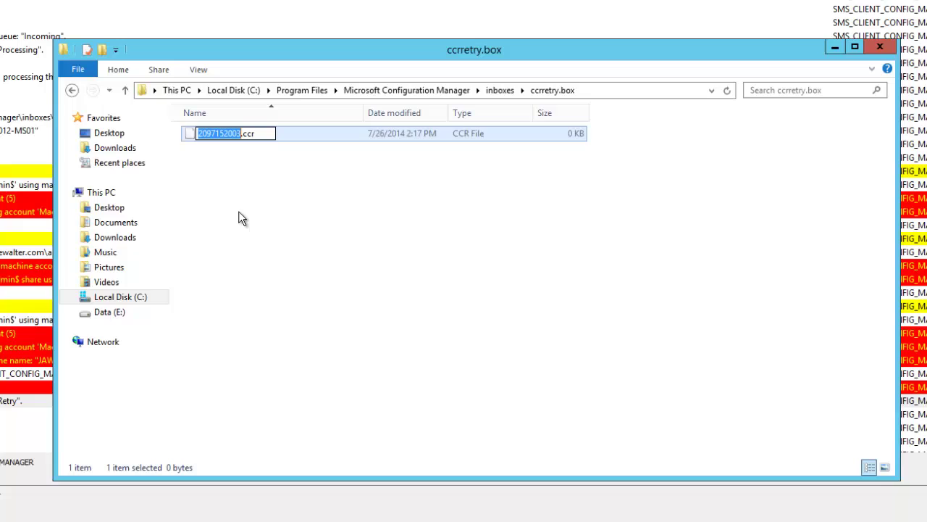
left_click(238, 211)
left_click(230, 141)
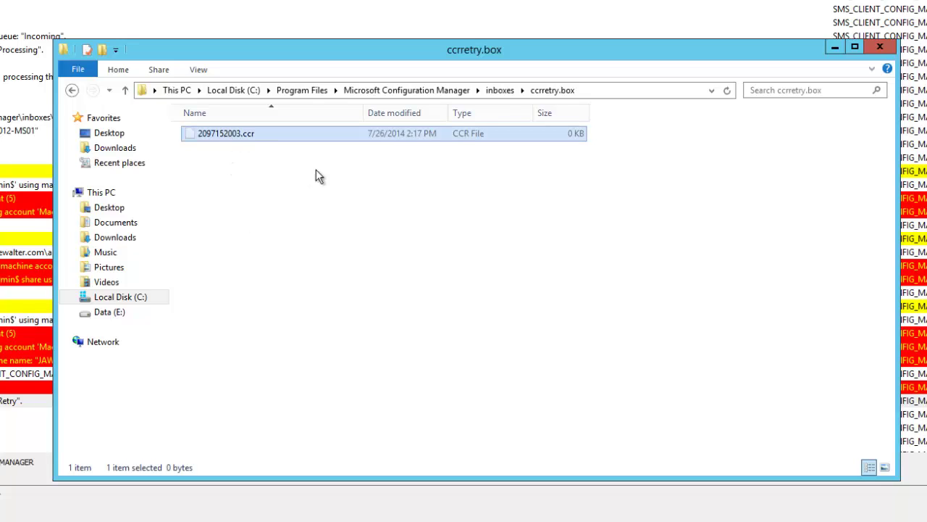
left_click(500, 90)
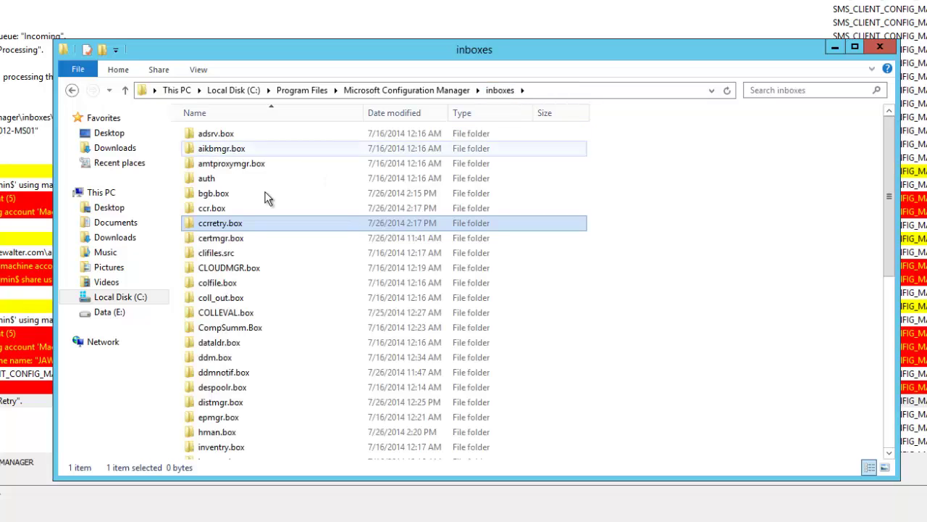
double_click(206, 210)
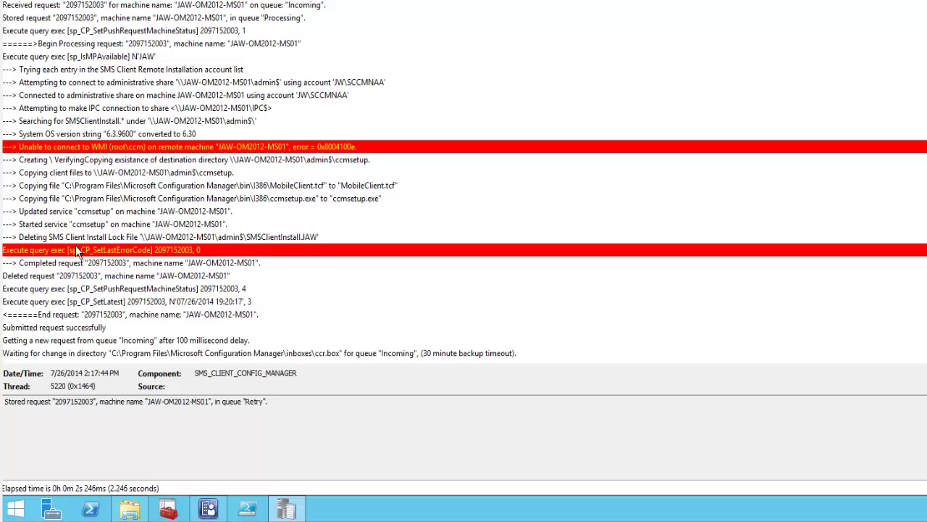
Step: Check the 'Started service ccmsetup' log entry, then minimize the site server session
left_click(16, 225)
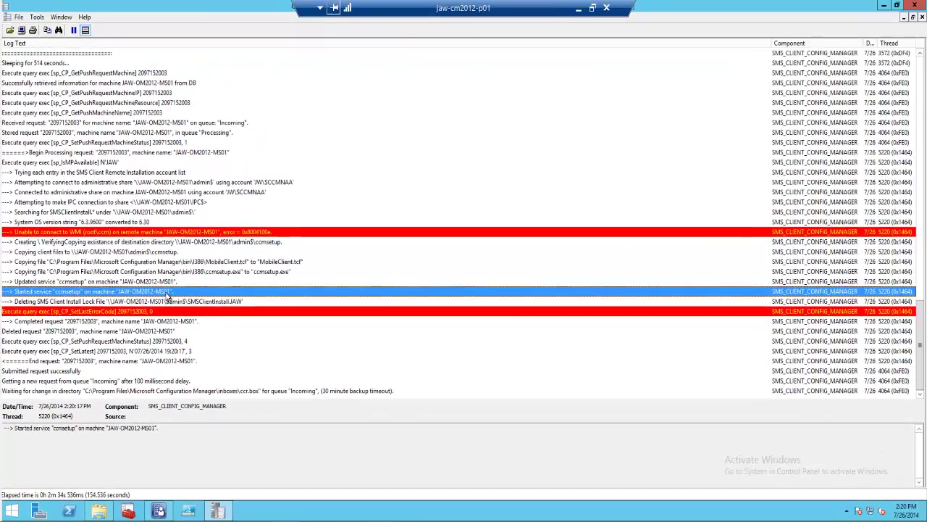
left_click(578, 11)
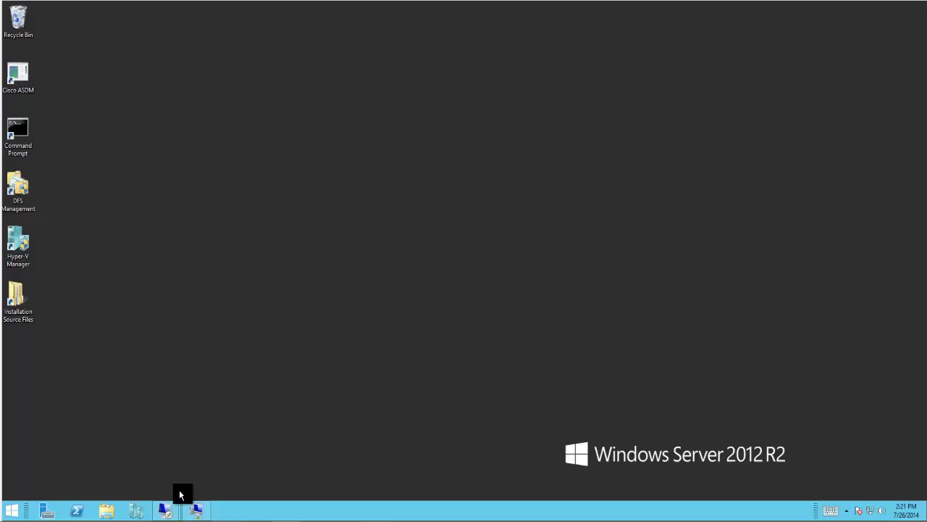
Step: On JAW-OM2012-MS01, confirm in Task Manager that ccmsetup.exe is running
mouse_move(166, 511)
left_click(216, 471)
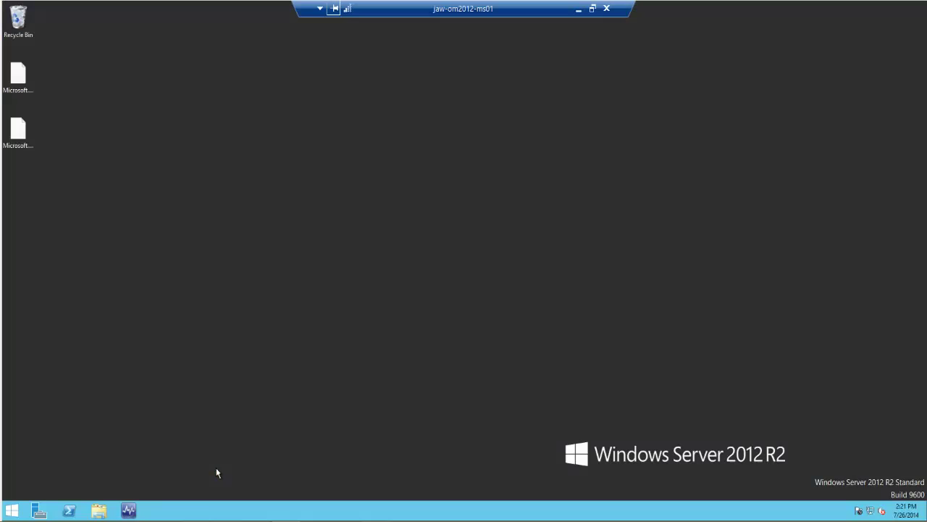
right_click(207, 513)
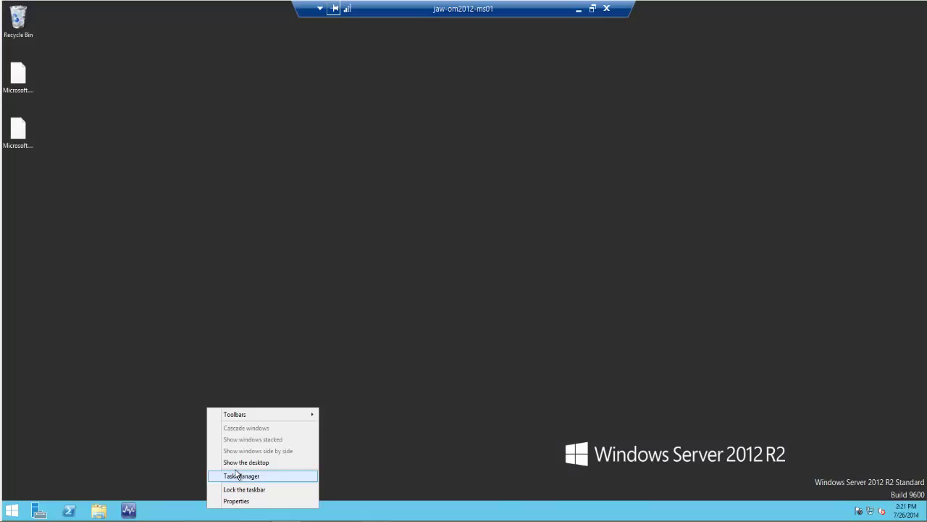
left_click(239, 475)
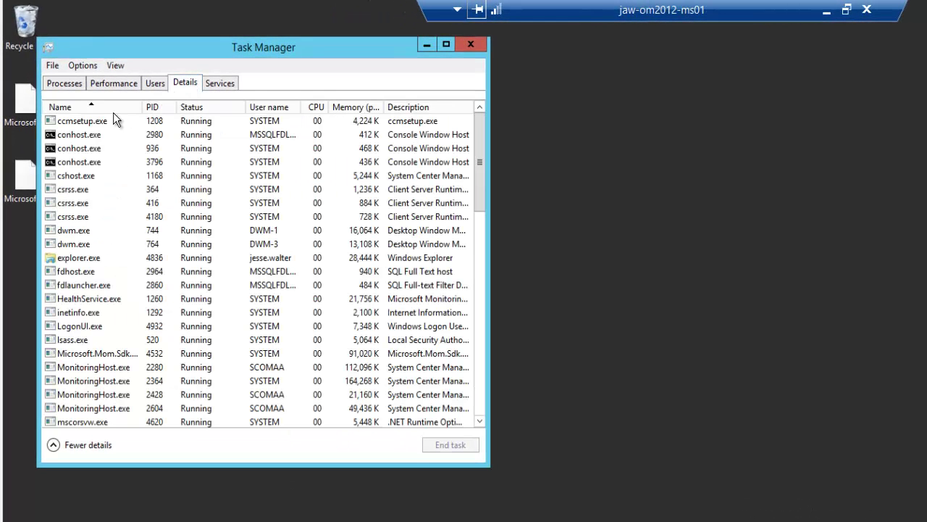
left_click(108, 120)
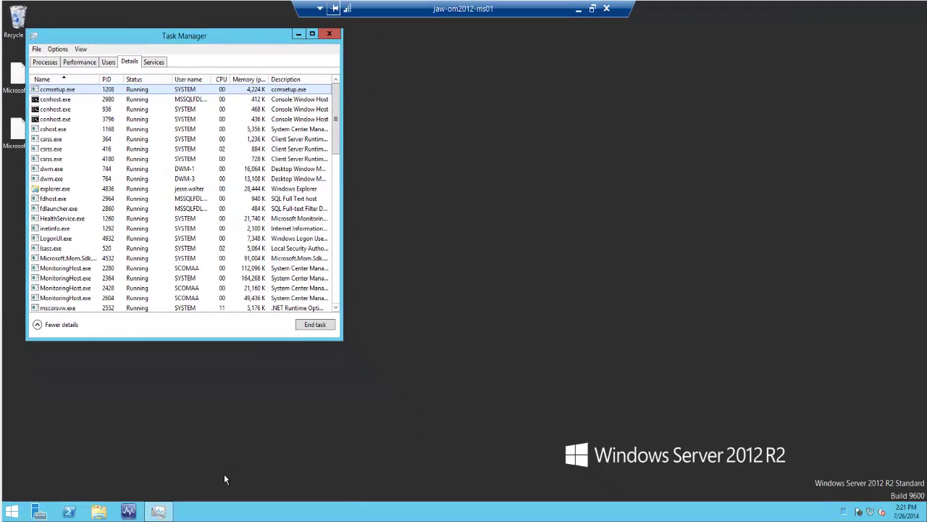
Step: Browse to C:\Windows\ccmsetup\Logs on the client and open ccmsetup.log in CMTrace
left_click(100, 511)
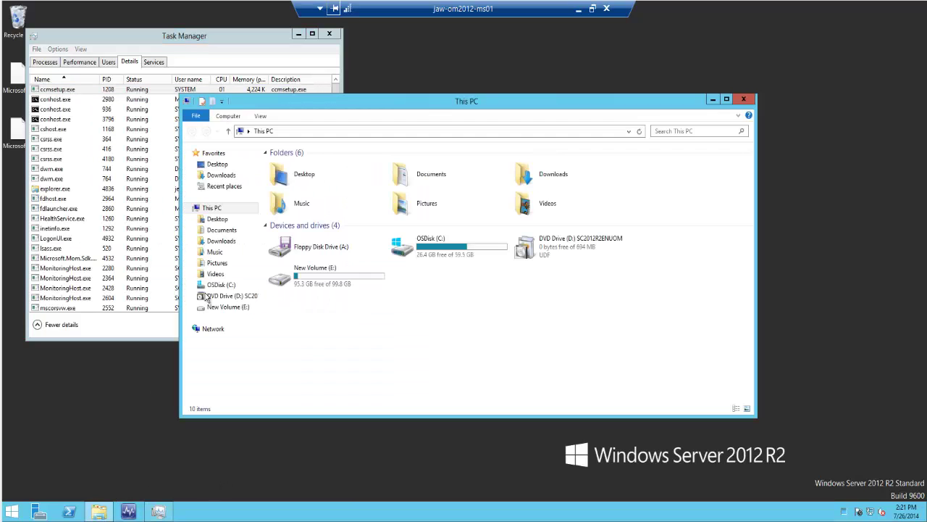
double_click(400, 220)
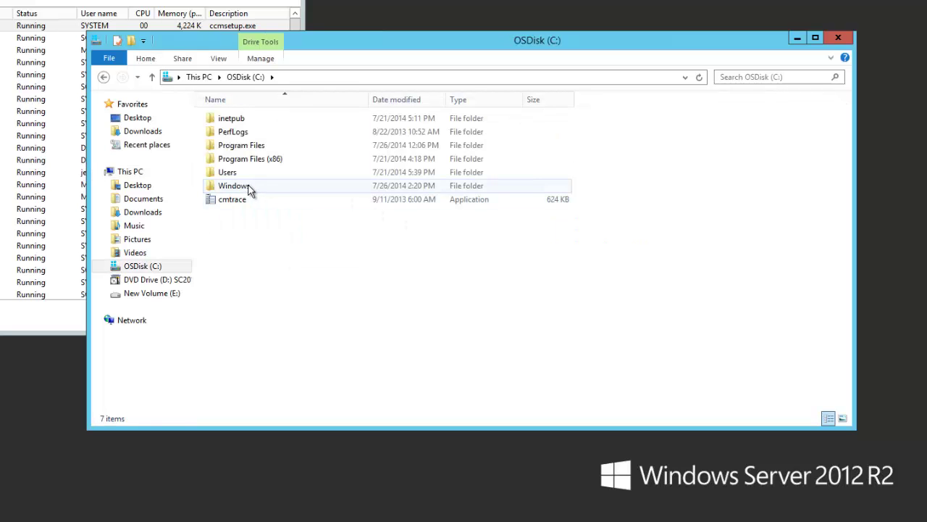
left_click(249, 188)
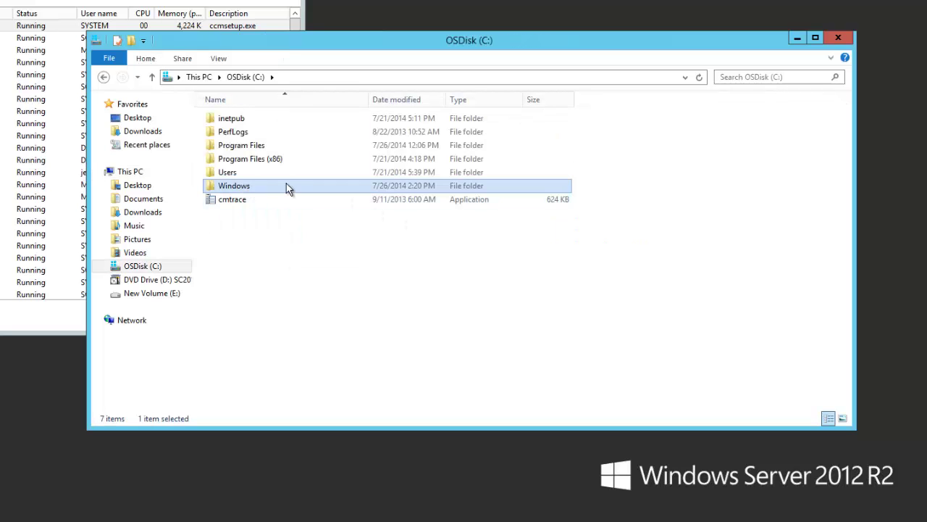
double_click(287, 187)
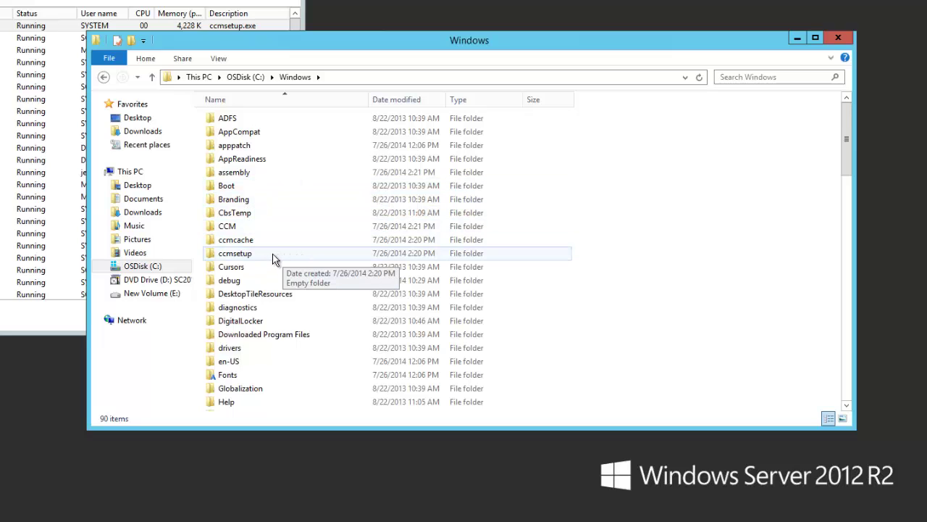
double_click(274, 258)
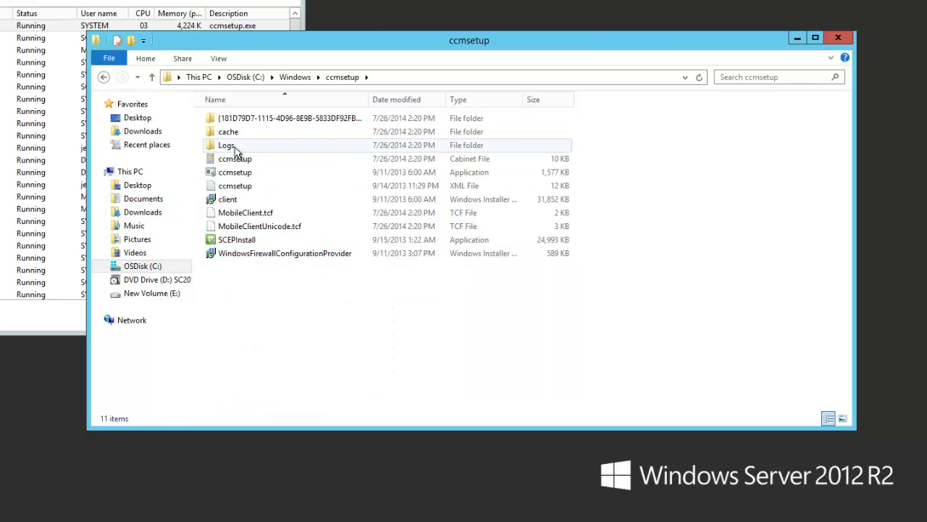
double_click(234, 148)
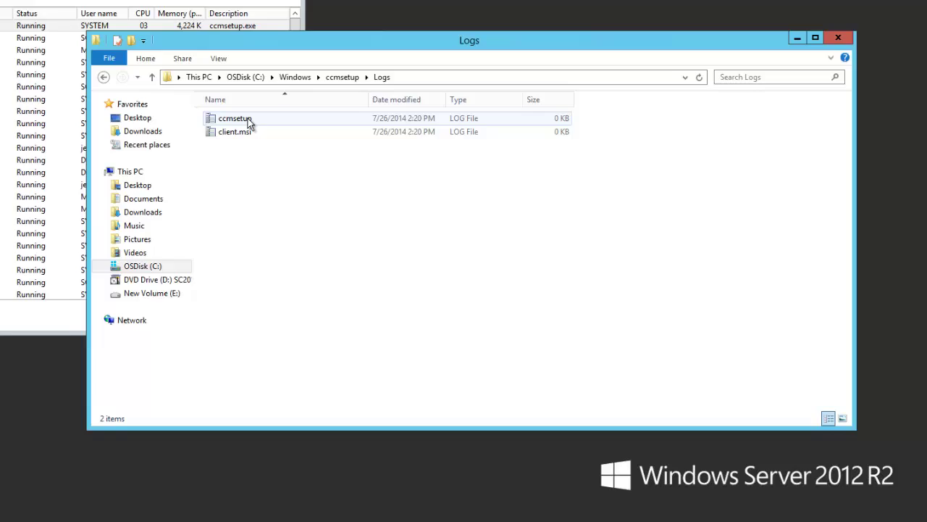
double_click(246, 120)
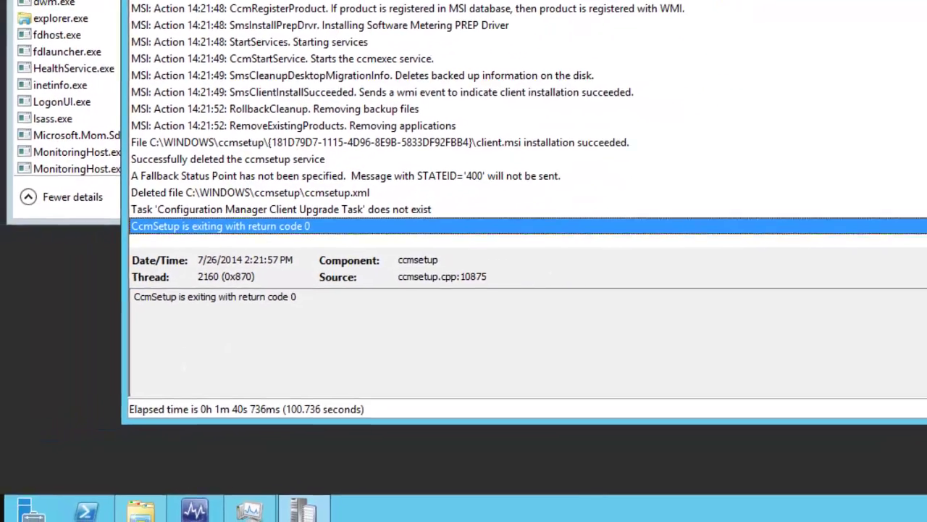
Step: Open the Configuration Manager applet in Control Panel to confirm site code SMS:JAW and version 5.00.7958.1000
right_click(21, 507)
left_click(115, 391)
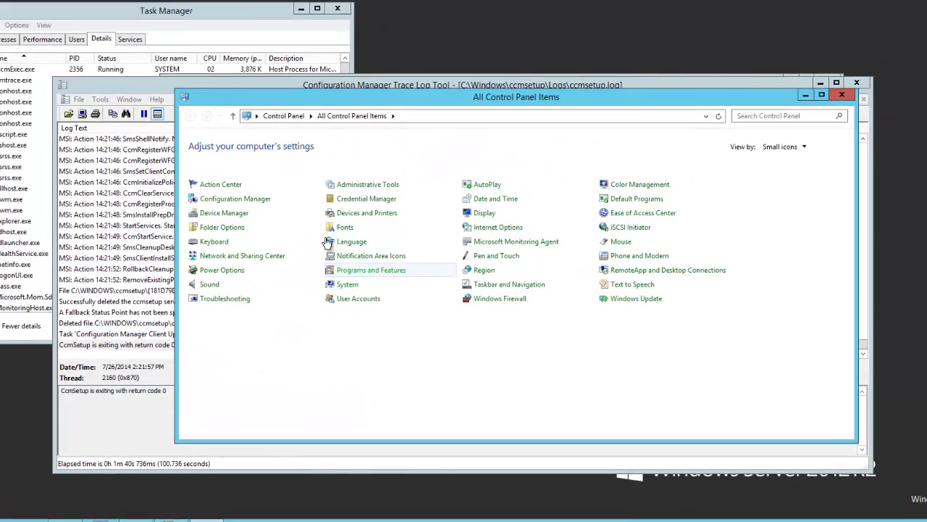
left_click(227, 205)
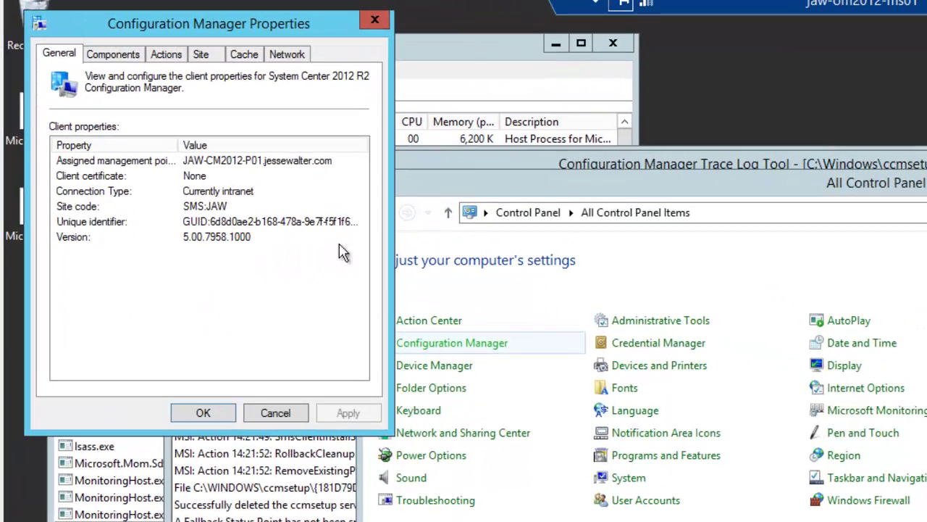